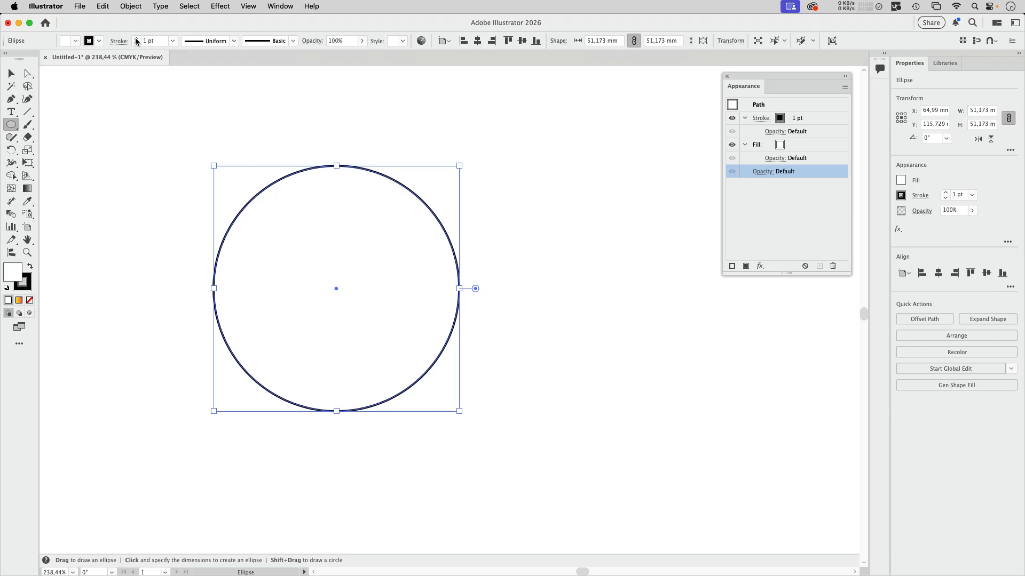
Remove the circle's fill and stack a 10 pt orange stroke over its 40 pt black stroke.
{"action": "left_click", "coordinate": [75, 41]}
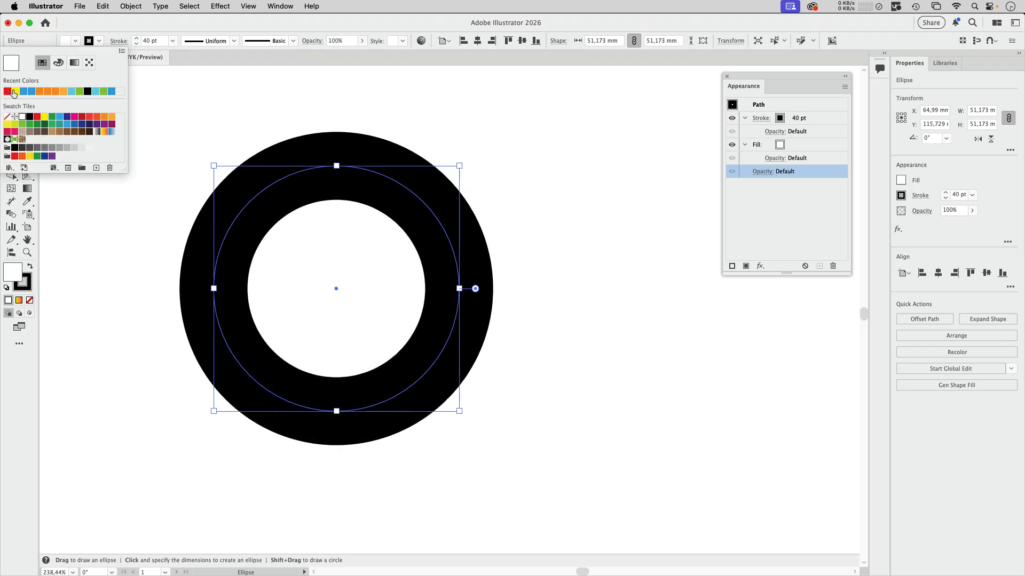
{"action": "left_click", "coordinate": [6, 117]}
{"action": "left_click", "coordinate": [825, 118]}
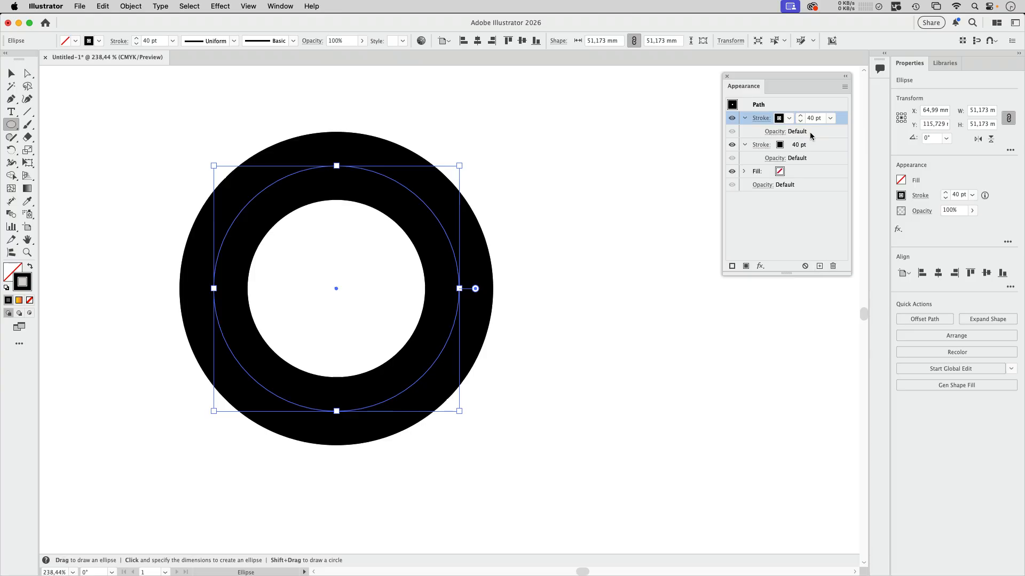
{"action": "left_click", "coordinate": [788, 119]}
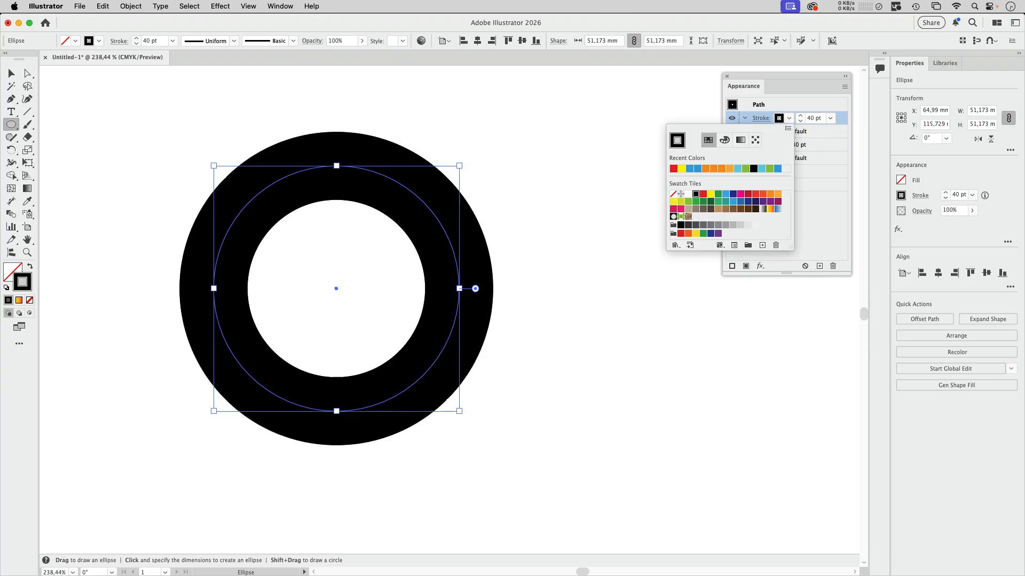
{"action": "left_click", "coordinate": [713, 168]}
{"action": "left_click", "coordinate": [828, 119]}
{"action": "left_click", "coordinate": [798, 121]}
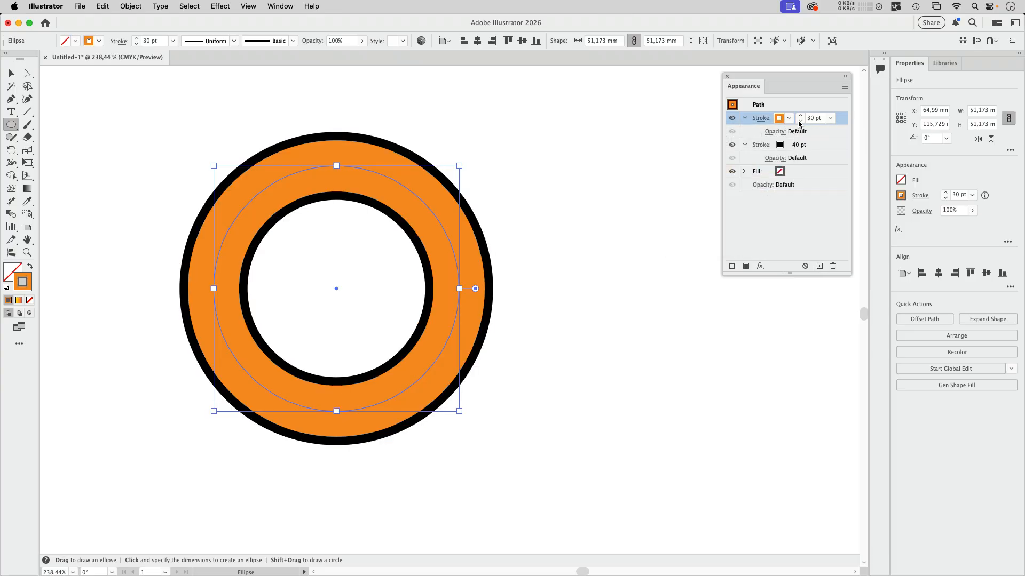
{"action": "left_click", "coordinate": [799, 121]}
{"action": "left_click", "coordinate": [799, 122]}
{"action": "left_click", "coordinate": [221, 6]}
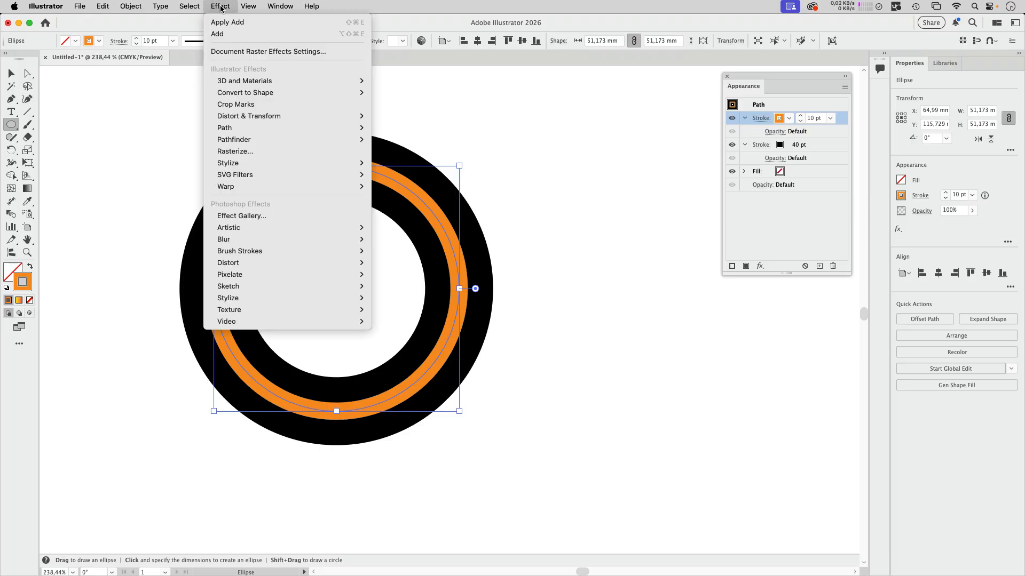
Apply a Zig Zag distortion to the orange stroke with its default settings.
{"action": "mouse_move", "coordinate": [298, 116]}
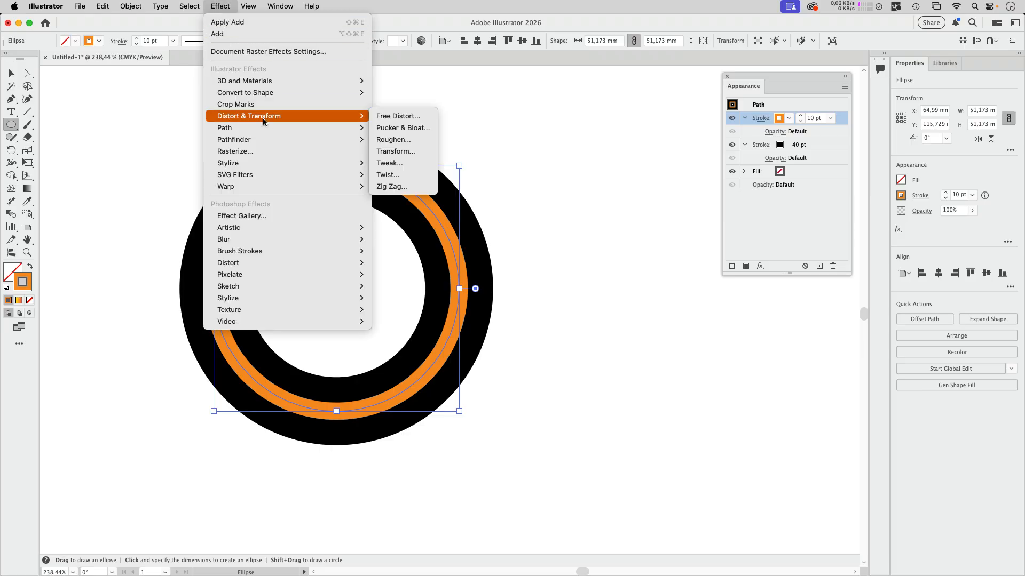
{"action": "left_click", "coordinate": [407, 187]}
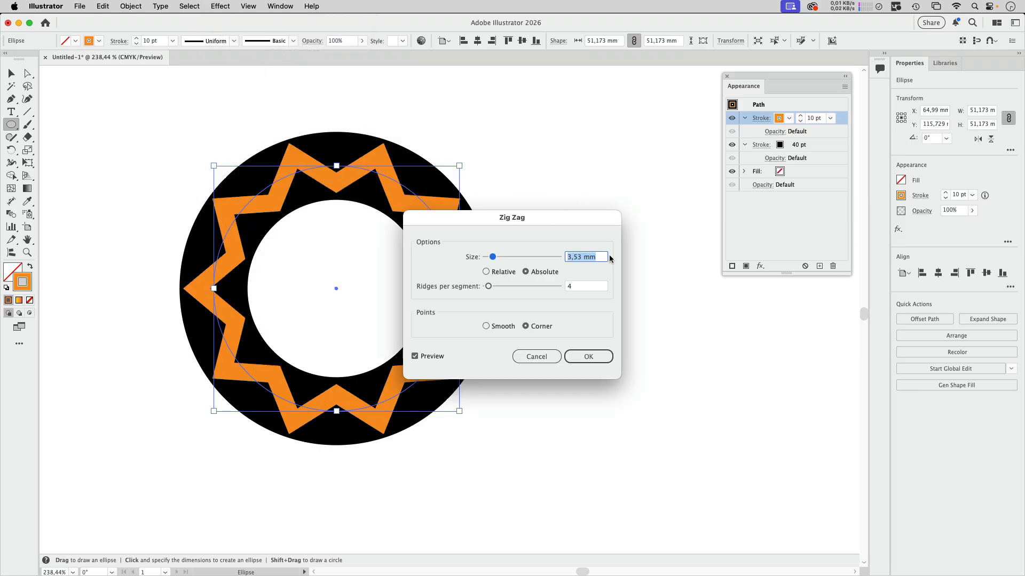
{"action": "left_click", "coordinate": [599, 352]}
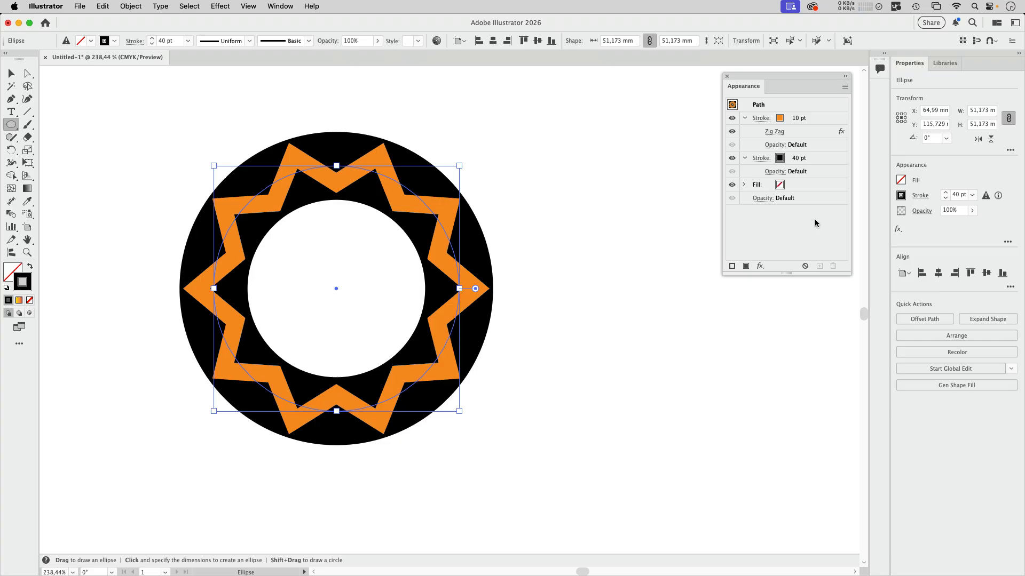
Set the orange stroke's opacity to 0%.
{"action": "left_click", "coordinate": [775, 145]}
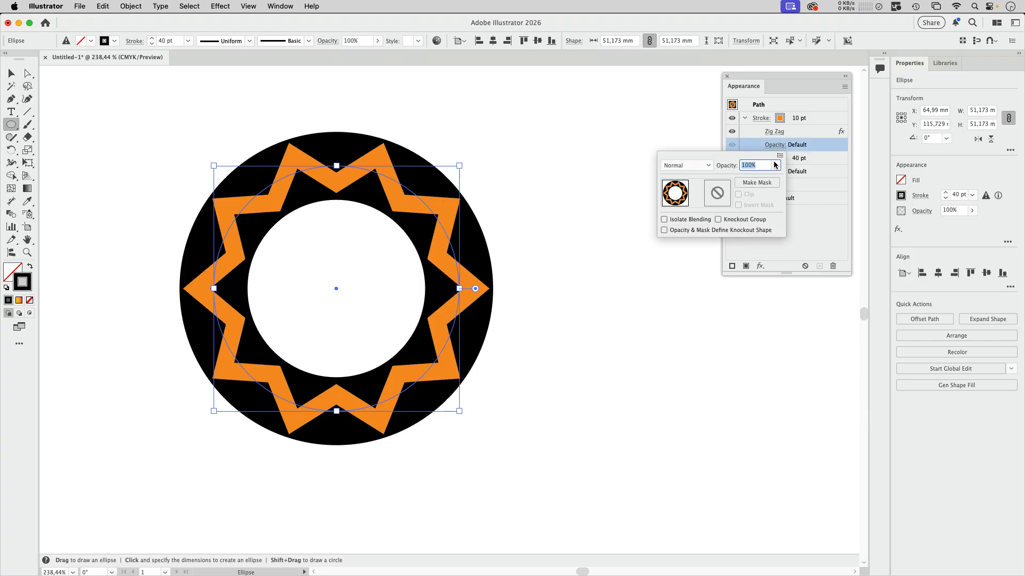
{"action": "type", "text": "0"}
{"action": "key", "text": "Return"}
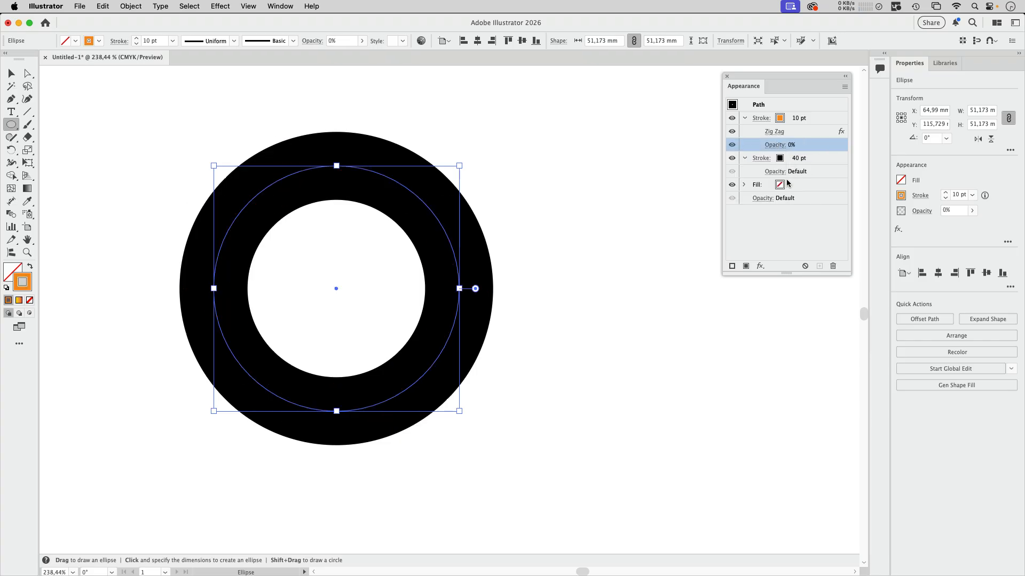
Turn on Knockout Group for the ring so the zig-zag stroke cuts through it.
{"action": "left_click", "coordinate": [762, 199]}
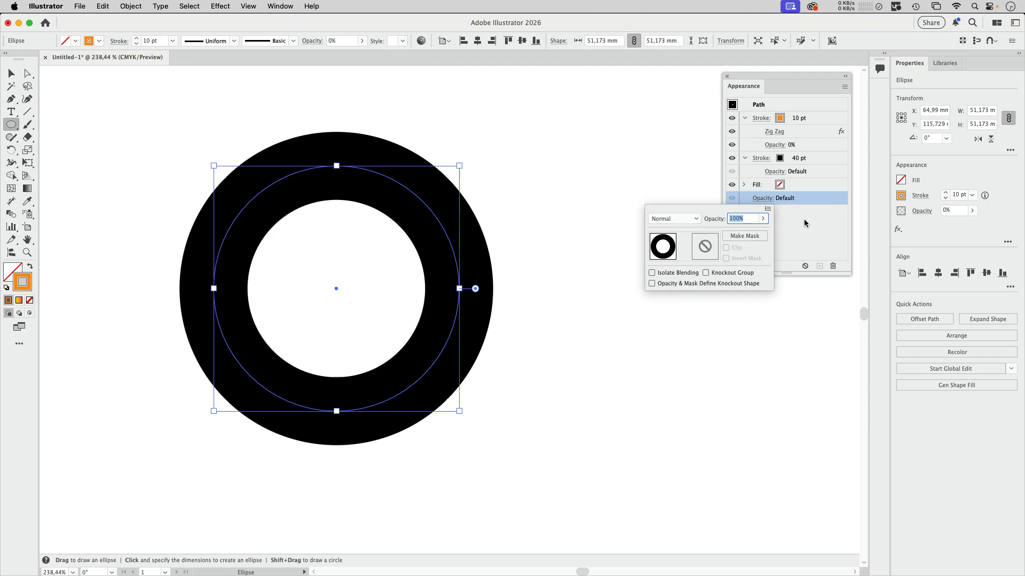
{"action": "left_click", "coordinate": [716, 274]}
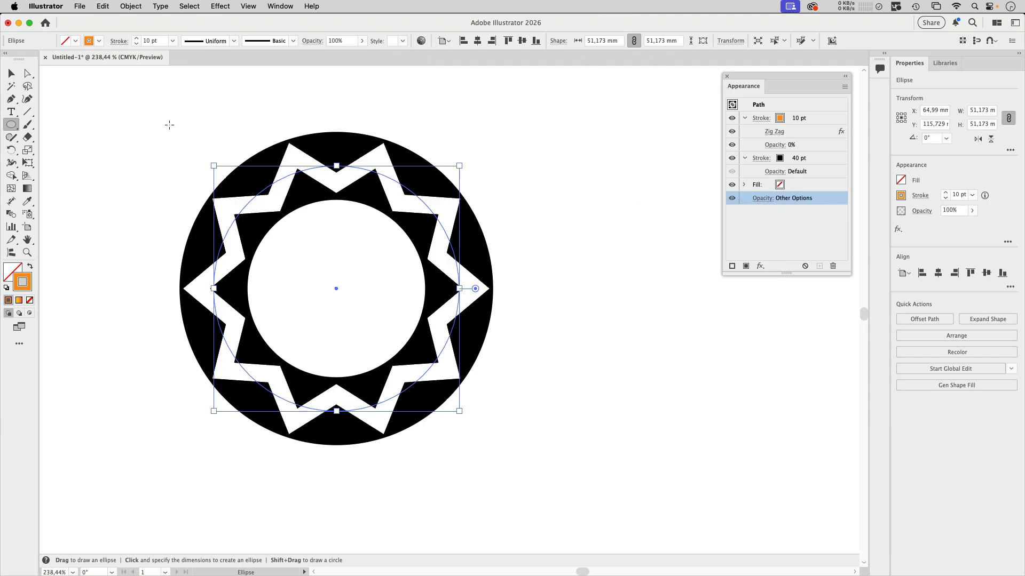
{"action": "left_click", "coordinate": [12, 73]}
{"action": "left_click", "coordinate": [575, 373]}
Pan down to the gradient and marquee-select the five white circles.
{"action": "key", "text": "super+space"}
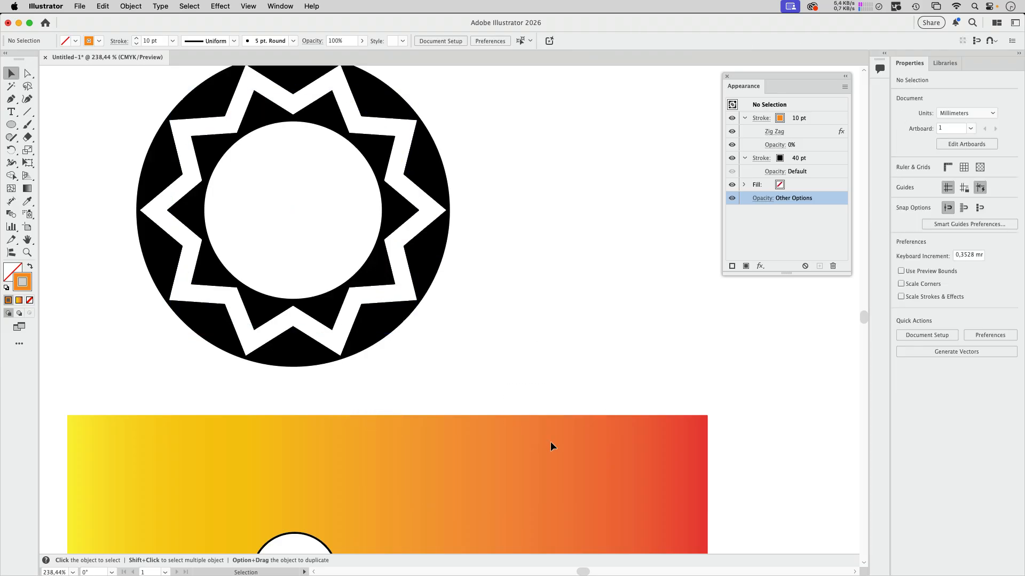
{"action": "scroll", "coordinate": [552, 446], "scroll_direction": "down", "scroll_amount": 10}
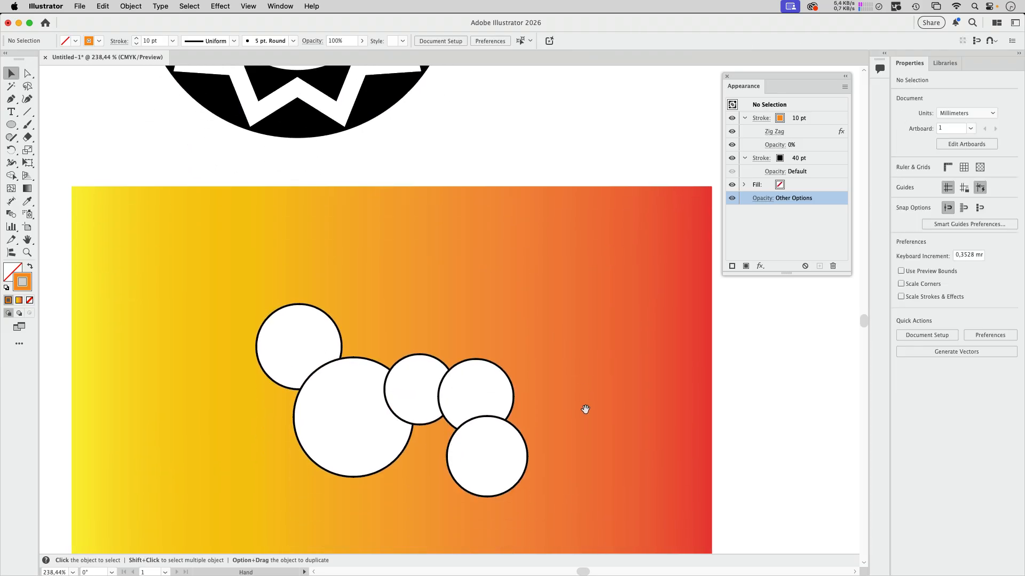
{"action": "left_click_drag", "start_coordinate": [585, 409], "coordinate": [581, 289]}
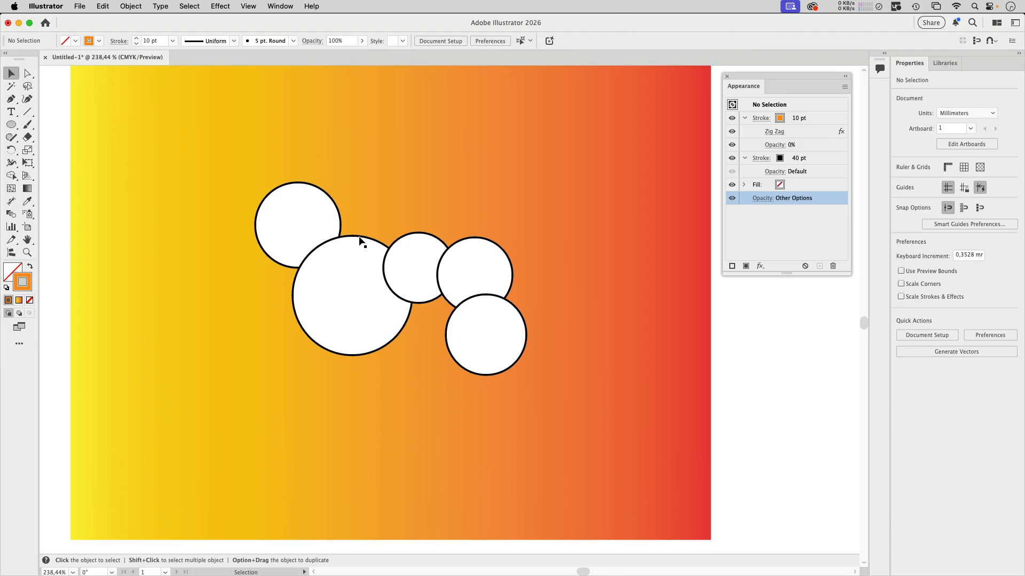
{"action": "left_click_drag", "start_coordinate": [212, 161], "coordinate": [569, 437]}
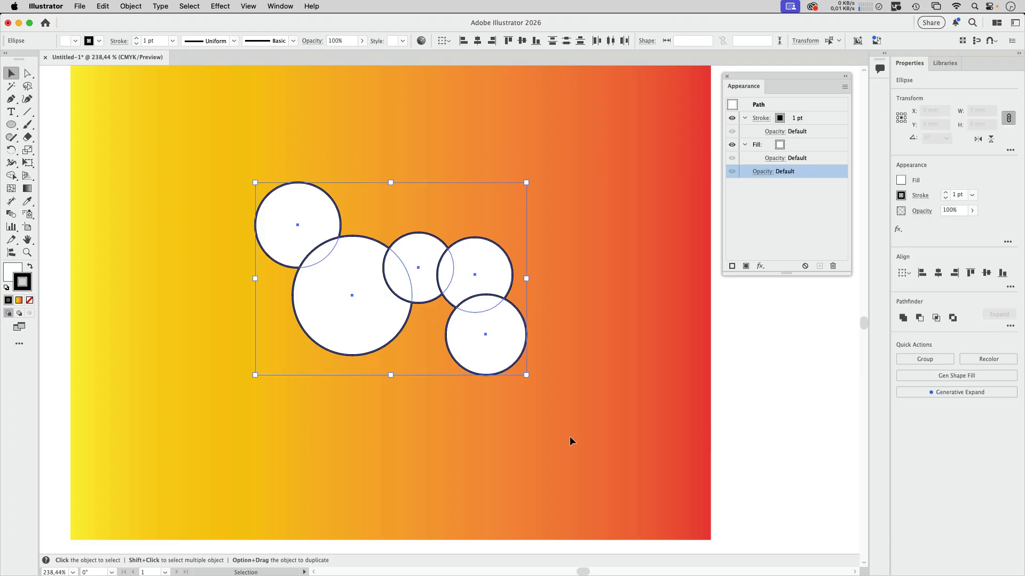
Set the five circles' fill opacity to 0%.
{"action": "left_click", "coordinate": [775, 158]}
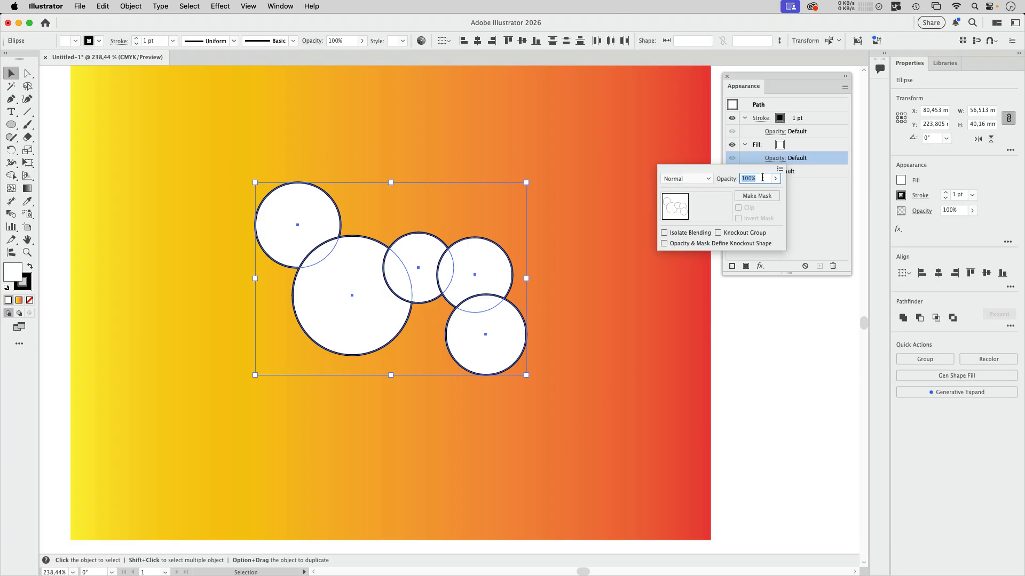
{"action": "type", "text": "0"}
{"action": "key", "text": "Return"}
{"action": "left_click", "coordinate": [585, 208]}
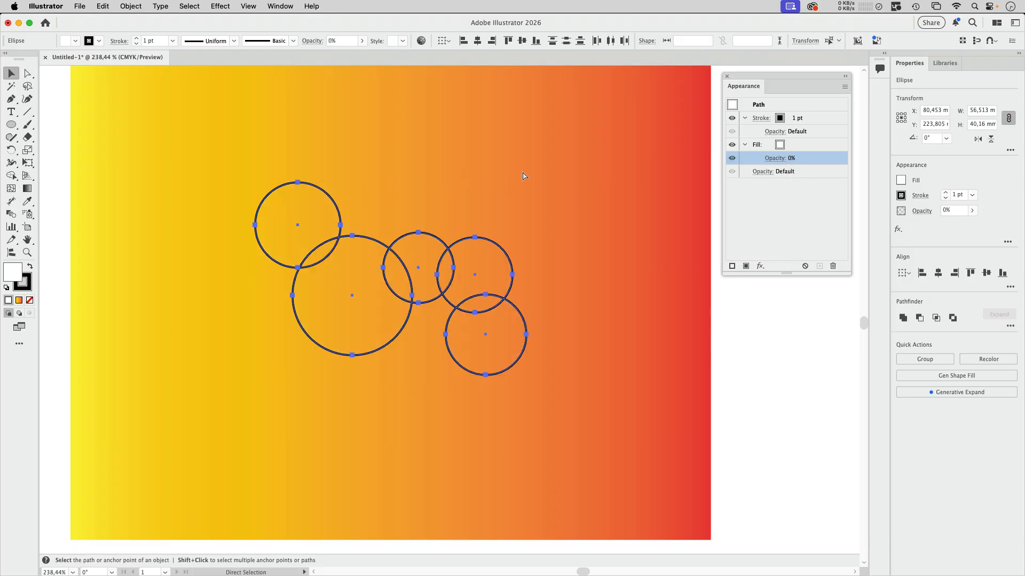
Group the circles and turn on Knockout Group for the group.
{"action": "key", "text": "super+g"}
{"action": "left_click", "coordinate": [774, 131]}
{"action": "left_click", "coordinate": [705, 207]}
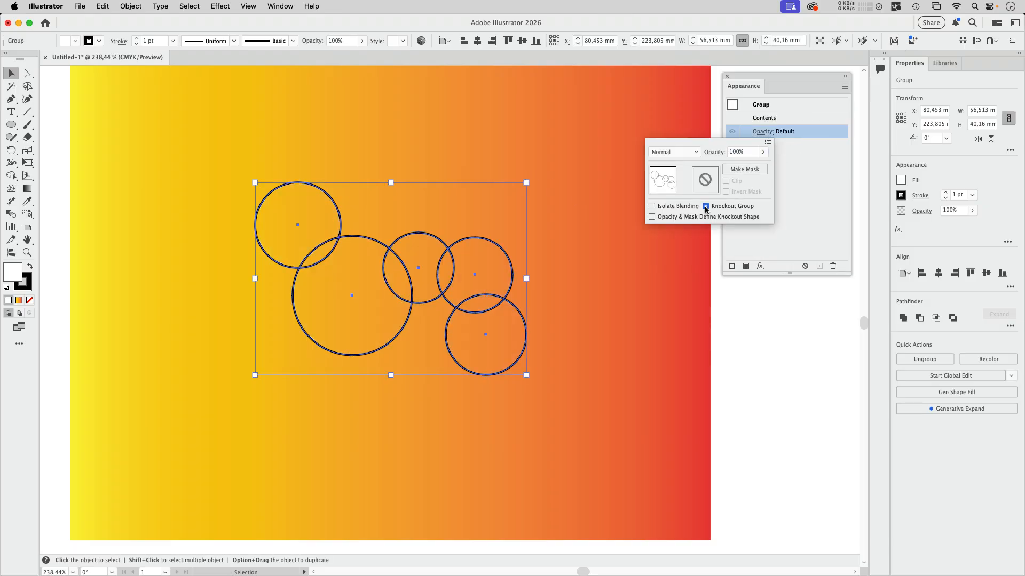
{"action": "left_click", "coordinate": [576, 289]}
{"action": "left_click", "coordinate": [564, 315]}
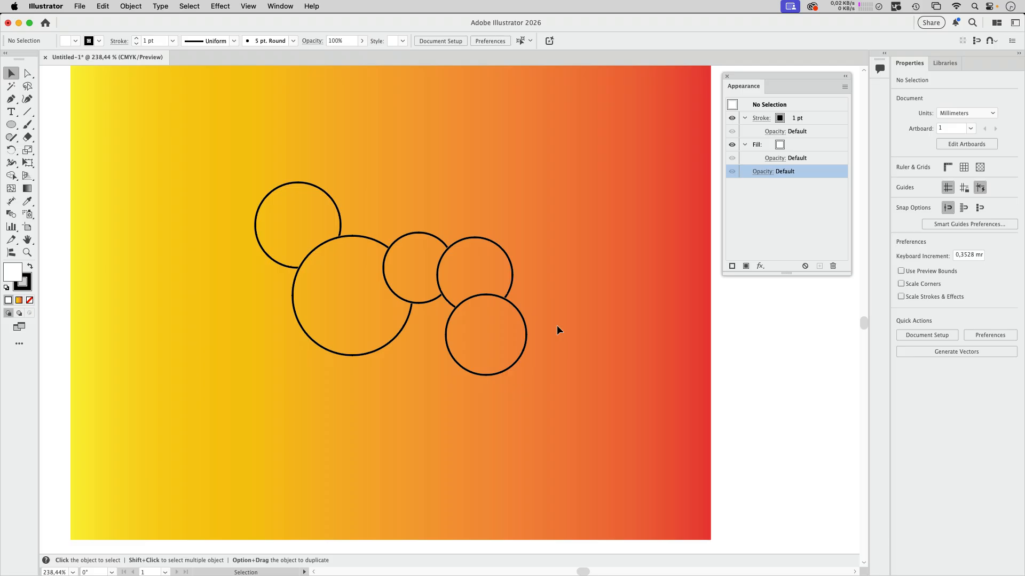
Reposition the circle group on the gradient and pick one circle inside it with Direct Selection.
{"action": "left_click_drag", "start_coordinate": [389, 286], "coordinate": [363, 257]}
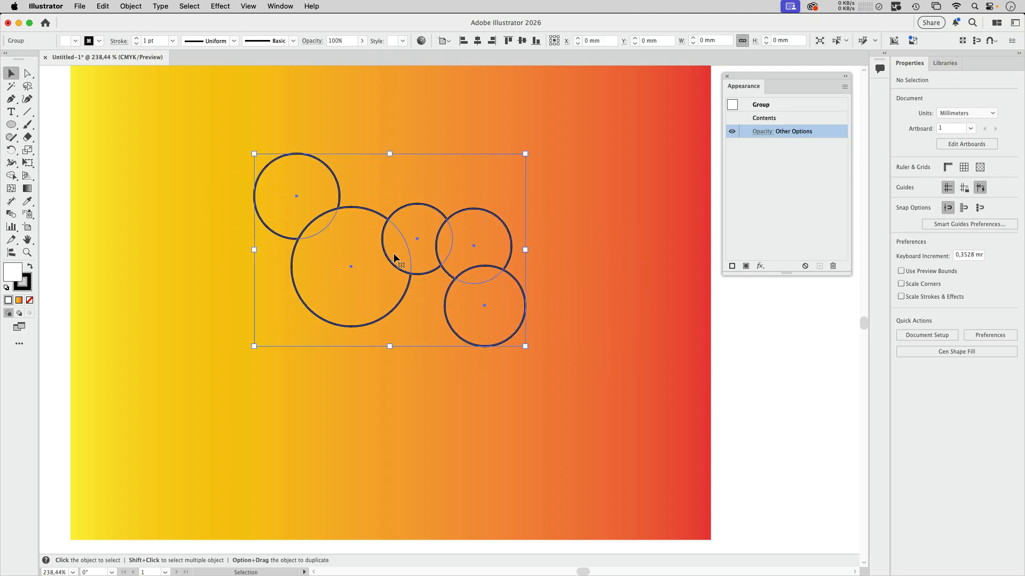
{"action": "key", "text": "a"}
{"action": "left_click", "coordinate": [360, 103]}
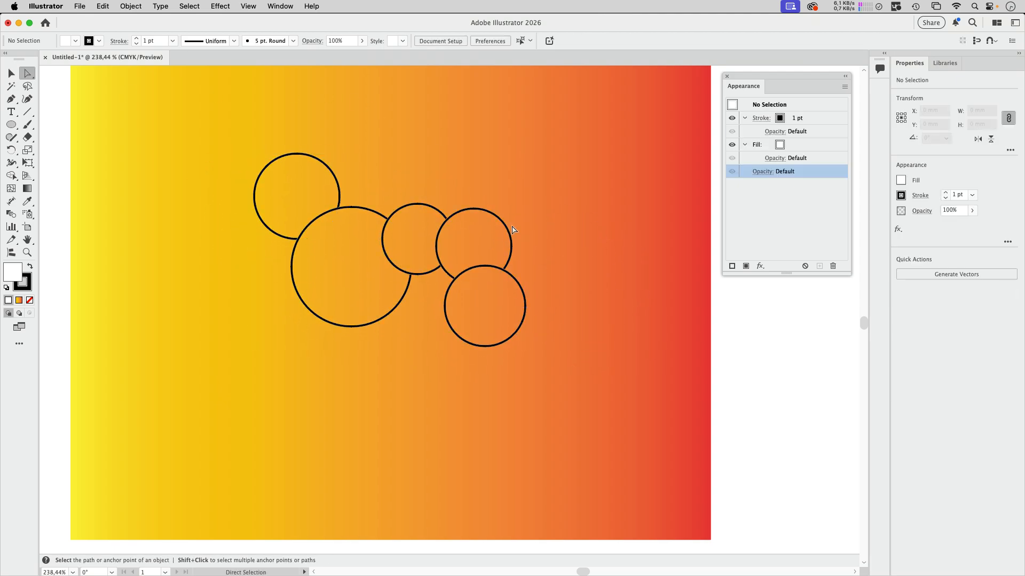
Drag two circles inside the group so they overlap their neighbours.
{"action": "left_click_drag", "start_coordinate": [512, 229], "coordinate": [480, 247]}
{"action": "mouse_move", "coordinate": [342, 293]}
{"action": "left_mouse_down"}
{"action": "mouse_move", "coordinate": [351, 217]}
{"action": "mouse_move", "coordinate": [335, 274]}
{"action": "left_mouse_up"}
{"action": "left_click", "coordinate": [570, 261]}
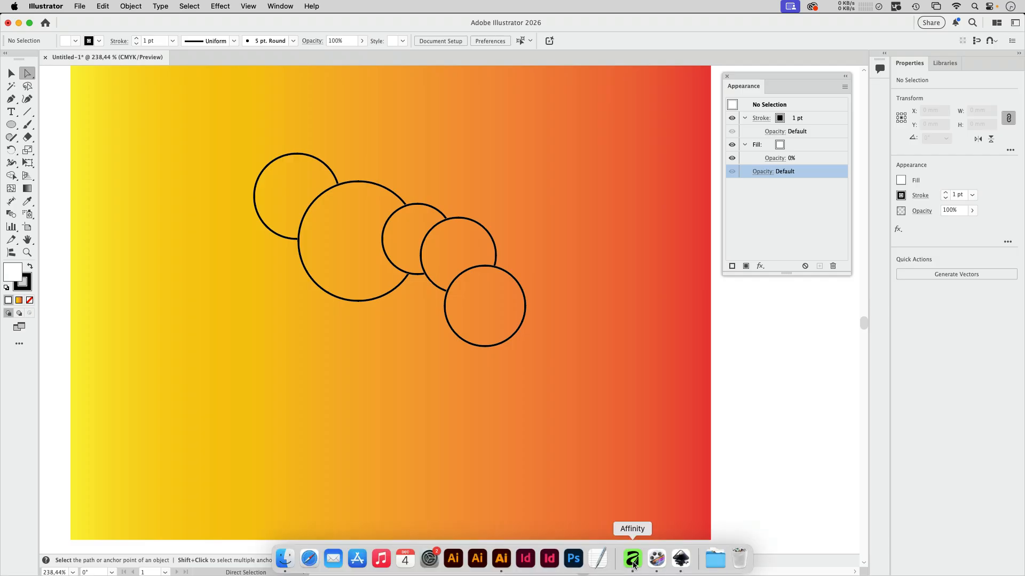
Switch to Affinity and draw a new circle with the Ellipse tool.
{"action": "left_click", "coordinate": [632, 564]}
{"action": "left_click", "coordinate": [70, 265]}
{"action": "left_click_drag", "start_coordinate": [238, 152], "coordinate": [497, 411]}
Remove the Affinity circle's fill, give it a 38 pt black stroke, and add a second stroke.
{"action": "left_click", "coordinate": [42, 54]}
{"action": "left_click", "coordinate": [56, 69]}
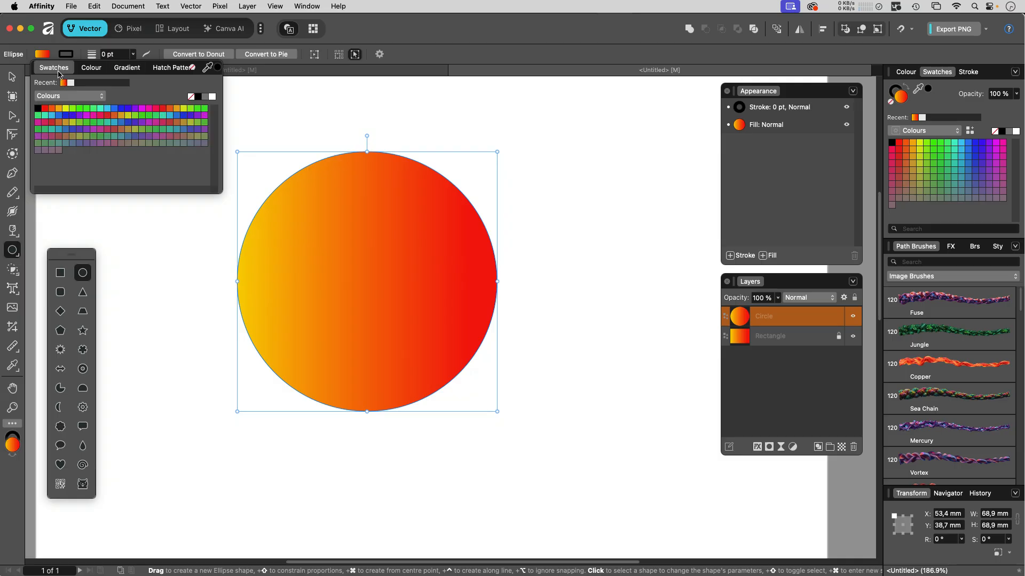
{"action": "left_click", "coordinate": [191, 97]}
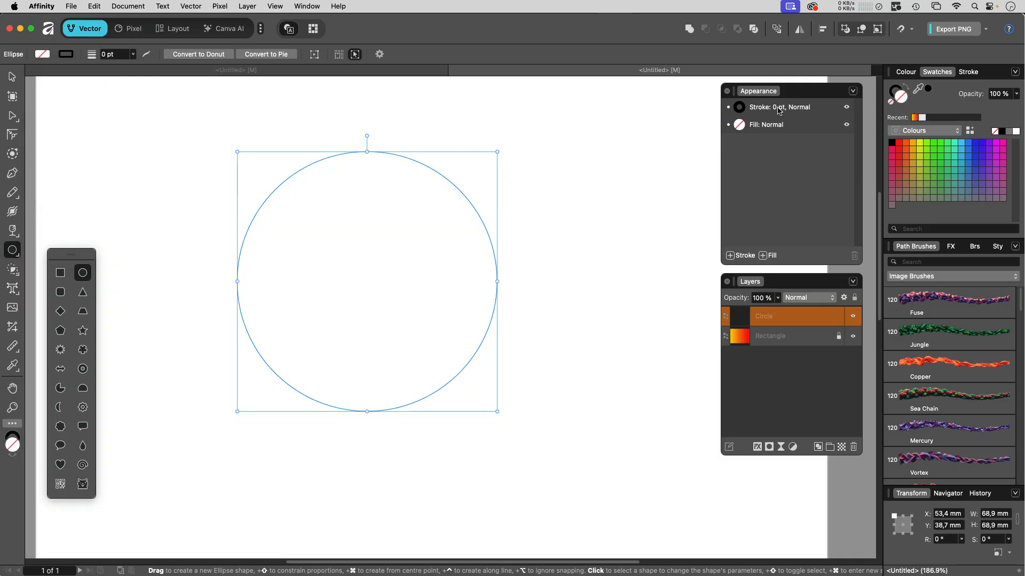
{"action": "left_click_drag", "start_coordinate": [731, 93], "coordinate": [533, 117]}
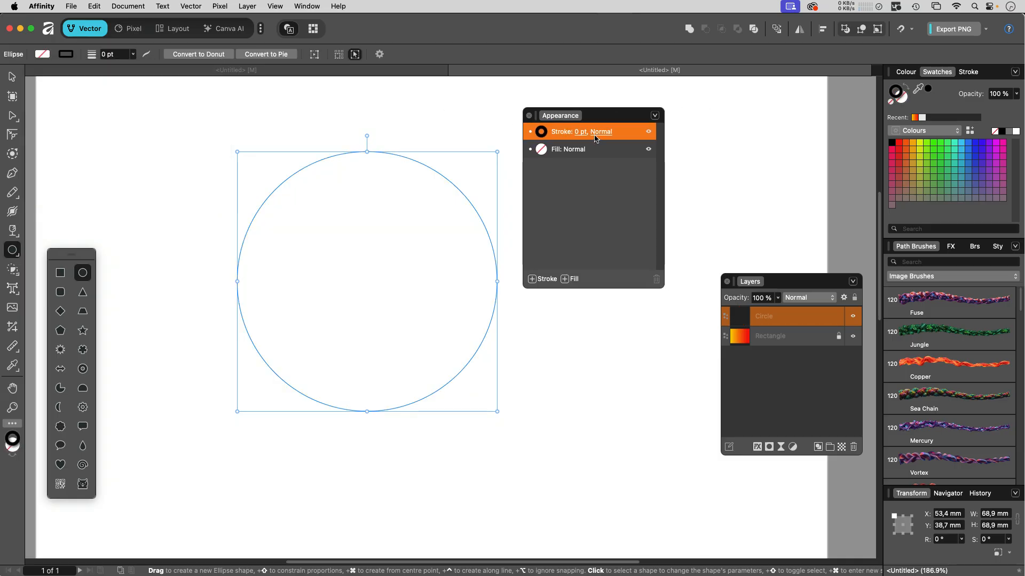
{"action": "left_click", "coordinate": [581, 132]}
{"action": "left_click_drag", "start_coordinate": [532, 169], "coordinate": [604, 175]}
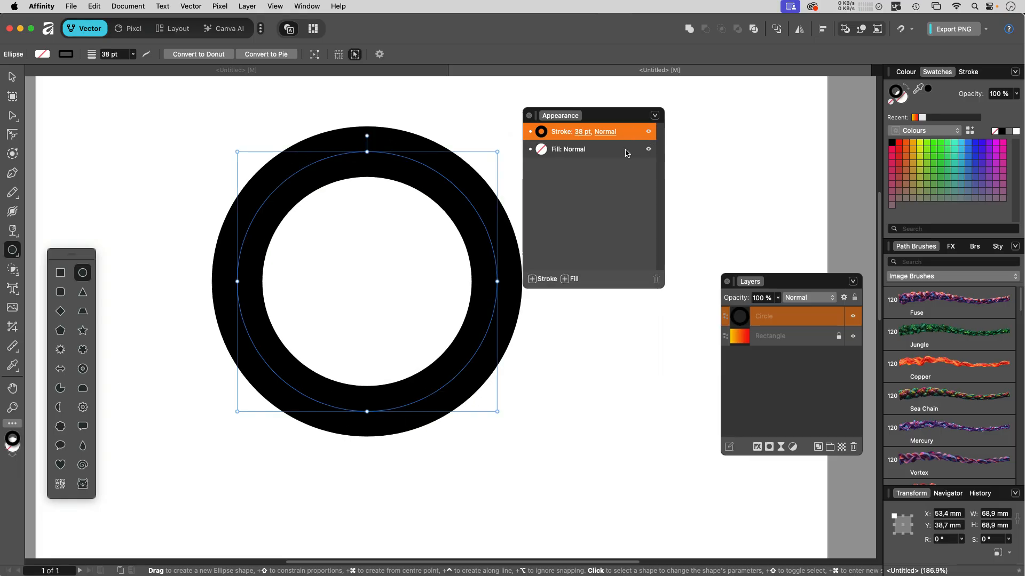
{"action": "left_click", "coordinate": [540, 277]}
Make the new stroke red and 13 pt wide, with its blend mode set to Erase.
{"action": "left_click", "coordinate": [541, 132]}
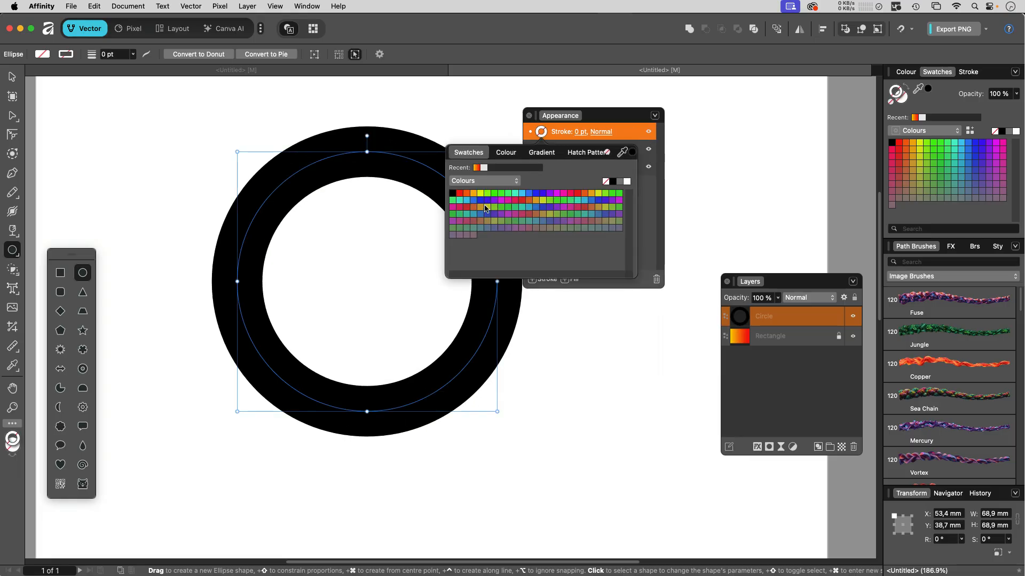
{"action": "left_click", "coordinate": [460, 194]}
{"action": "left_click", "coordinate": [587, 132]}
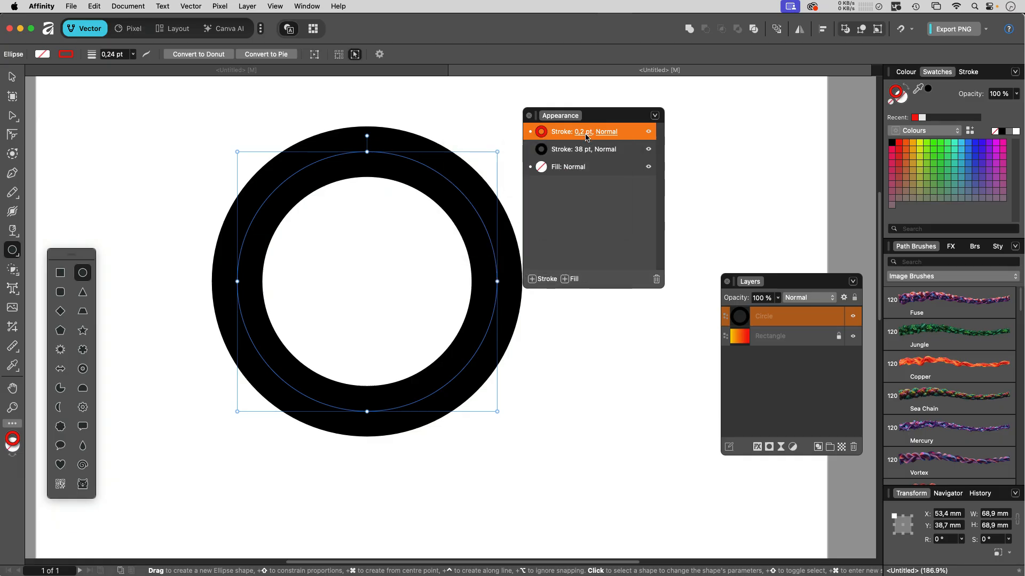
{"action": "left_click", "coordinate": [585, 132]}
{"action": "left_click_drag", "start_coordinate": [540, 170], "coordinate": [575, 171]}
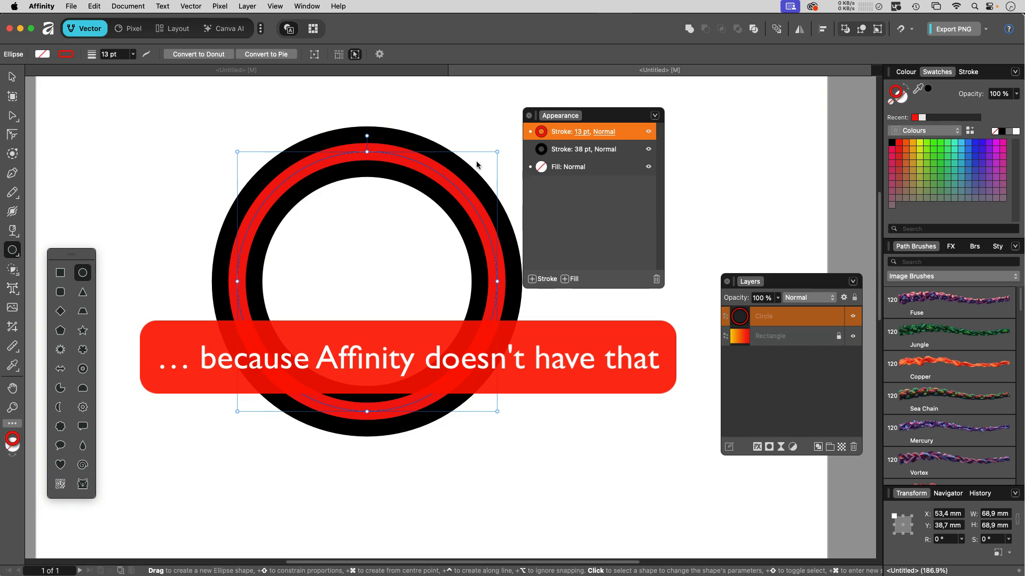
{"action": "left_click", "coordinate": [603, 132]}
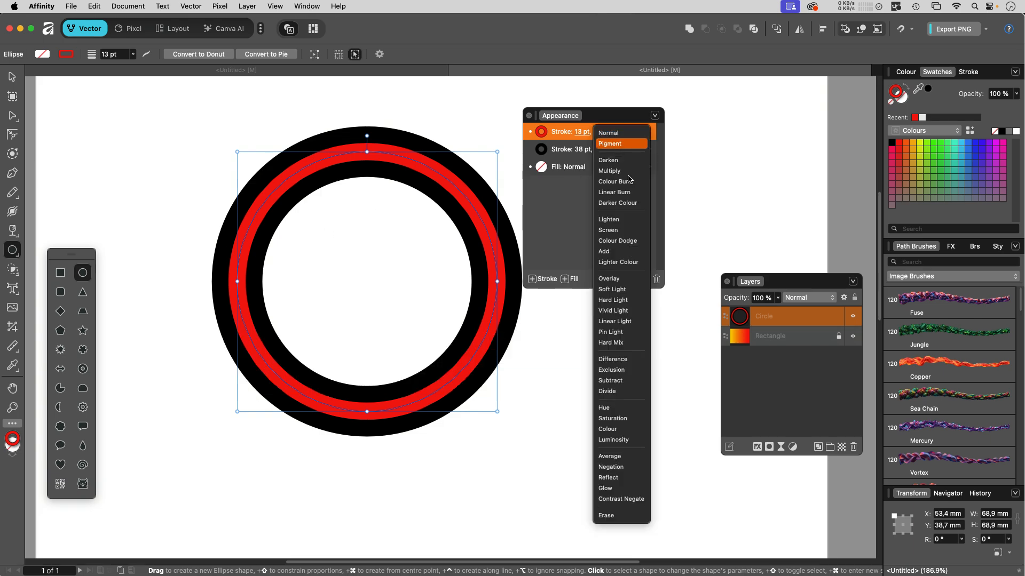
{"action": "left_click", "coordinate": [622, 516]}
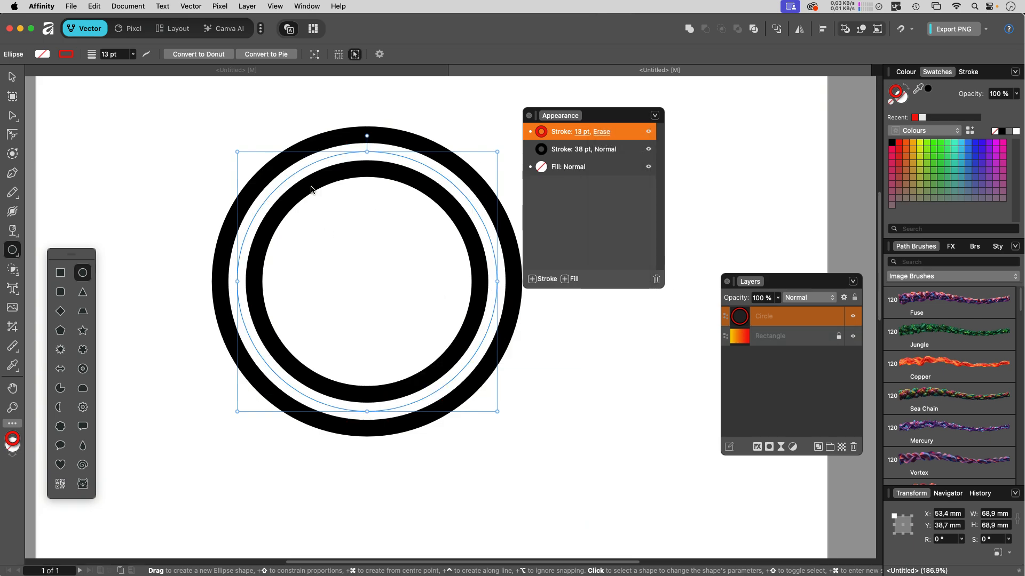
Move the double ring lower and to the right over the gradient rectangle.
{"action": "key", "text": "v"}
{"action": "left_click", "coordinate": [155, 364]}
{"action": "left_click_drag", "start_coordinate": [208, 462], "coordinate": [181, 308]}
{"action": "left_click", "coordinate": [375, 276]}
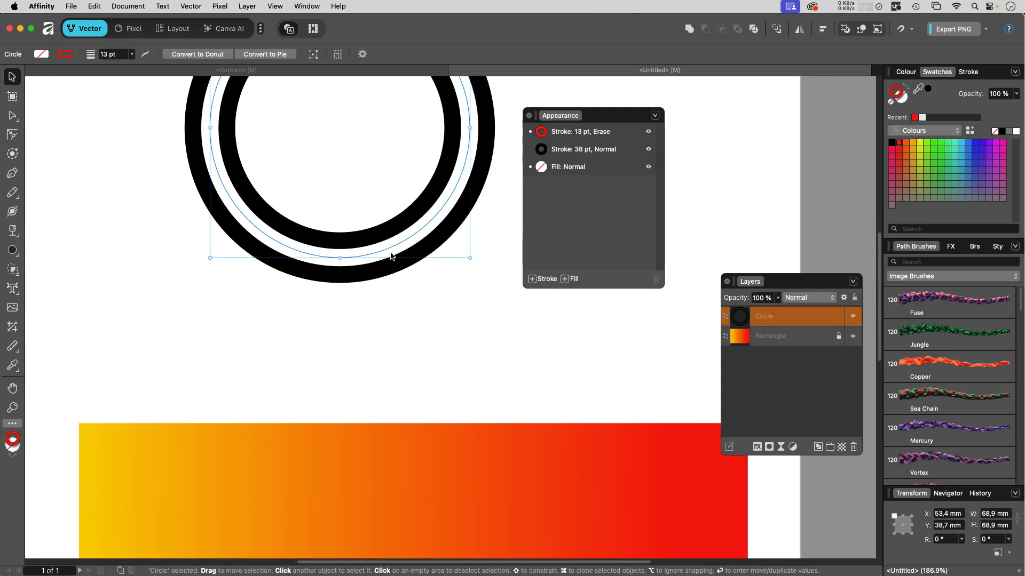
{"action": "left_click_drag", "start_coordinate": [391, 256], "coordinate": [408, 282]}
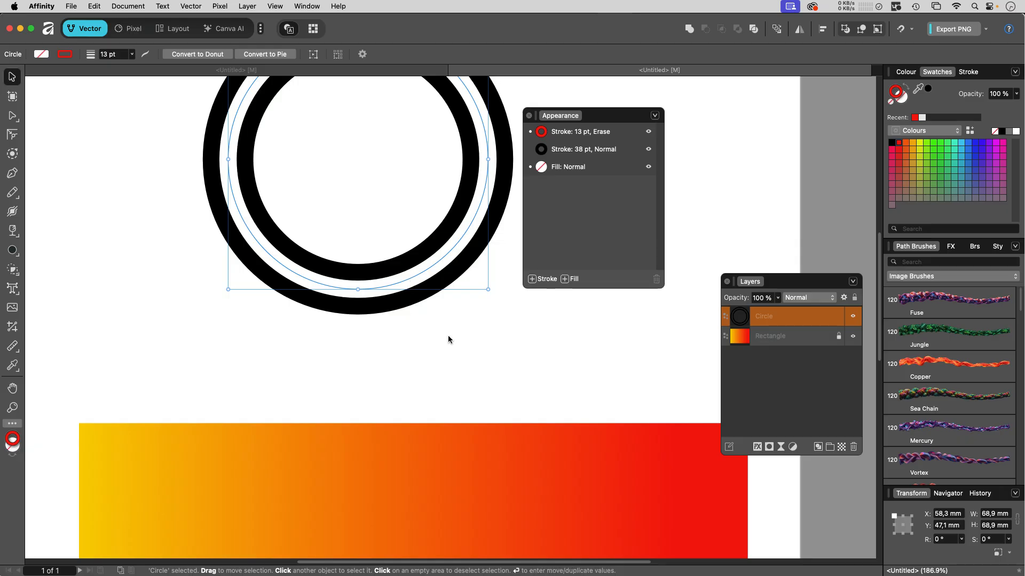
{"action": "left_click", "coordinate": [448, 339]}
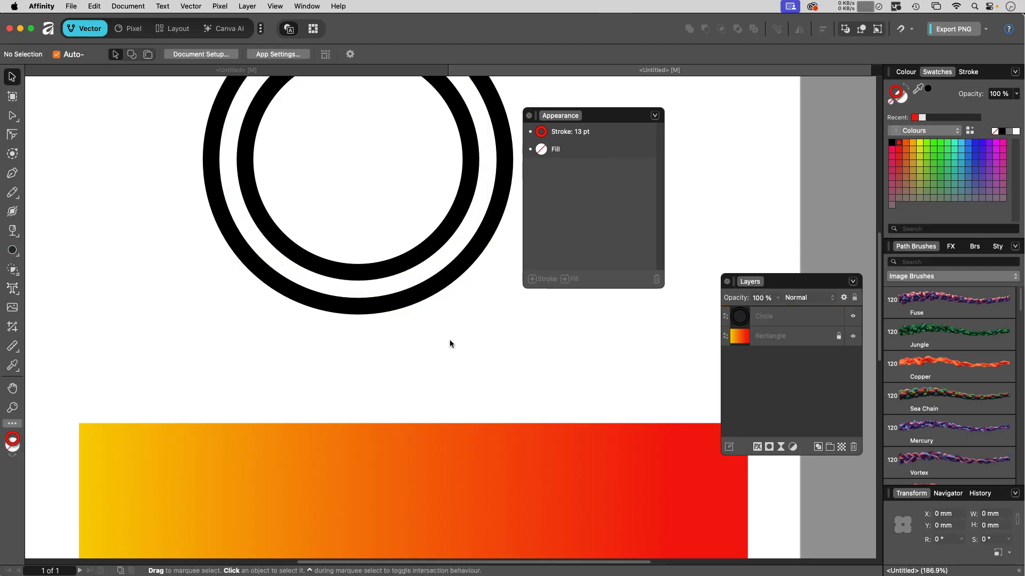
{"action": "left_click_drag", "start_coordinate": [455, 350], "coordinate": [319, 224]}
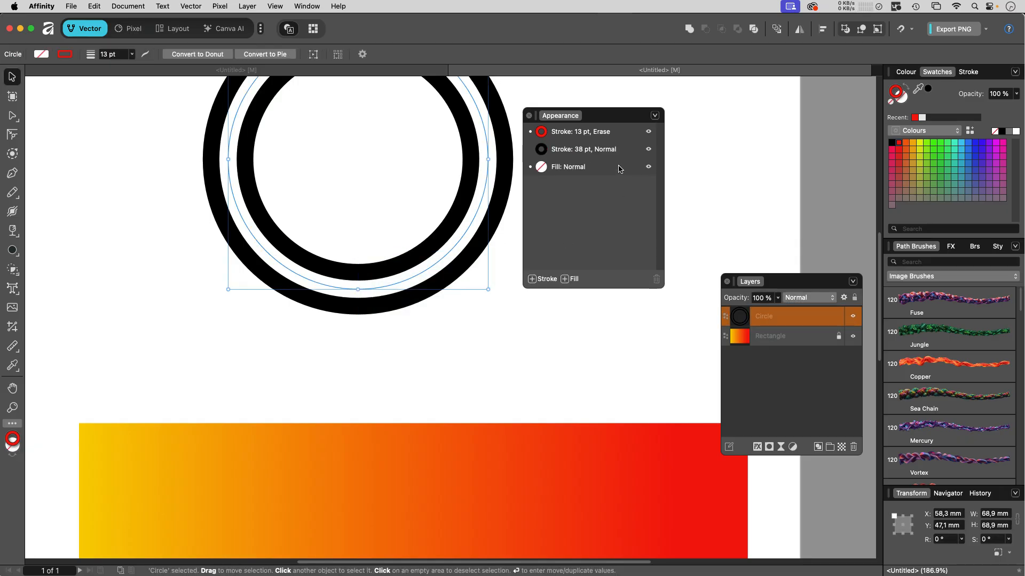
Confirm the 13 pt stroke stays on Erase, move the Appearance panel aside, and deselect.
{"action": "left_click", "coordinate": [603, 150]}
{"action": "left_click", "coordinate": [604, 133]}
{"action": "left_click", "coordinate": [603, 133]}
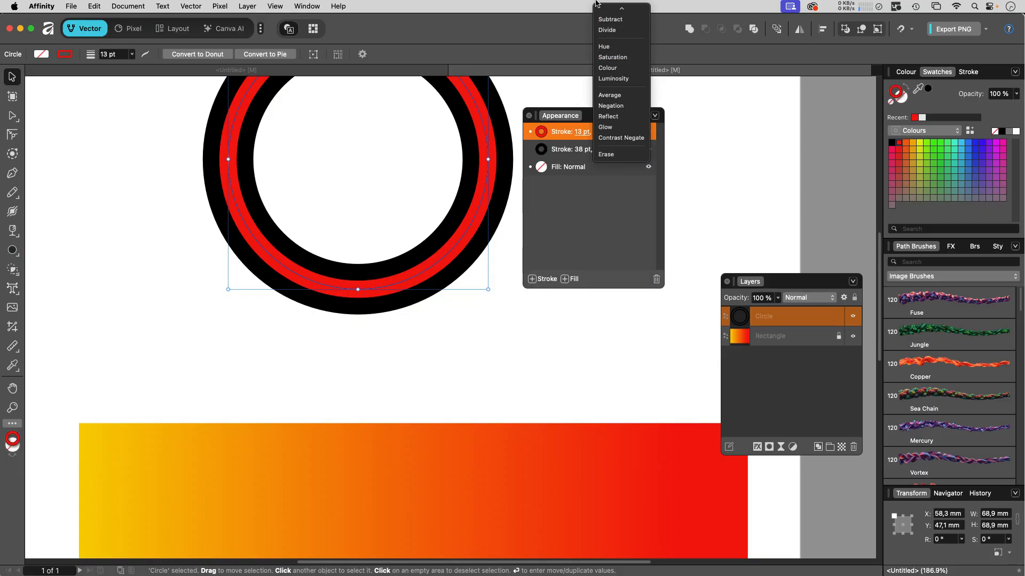
{"action": "left_click", "coordinate": [731, 192]}
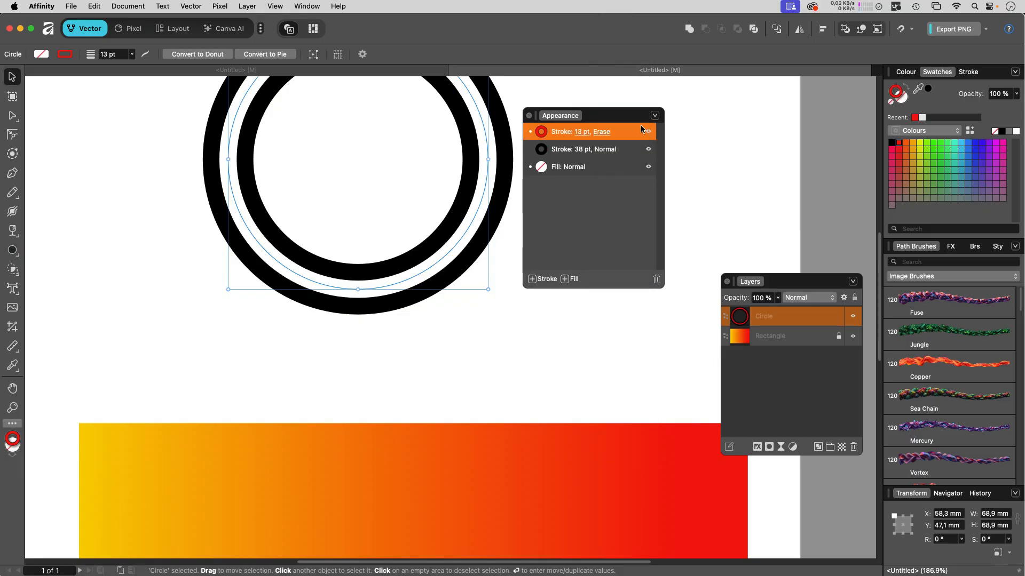
{"action": "left_click_drag", "start_coordinate": [613, 119], "coordinate": [674, 113]}
{"action": "left_click", "coordinate": [524, 366]}
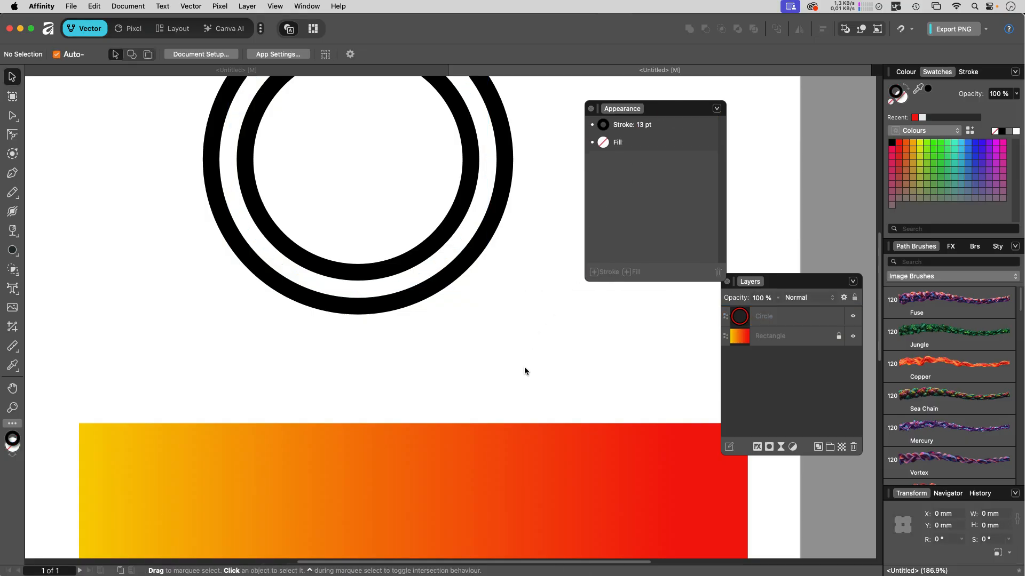
{"action": "scroll", "coordinate": [433, 431], "scroll_direction": "down", "scroll_amount": 10}
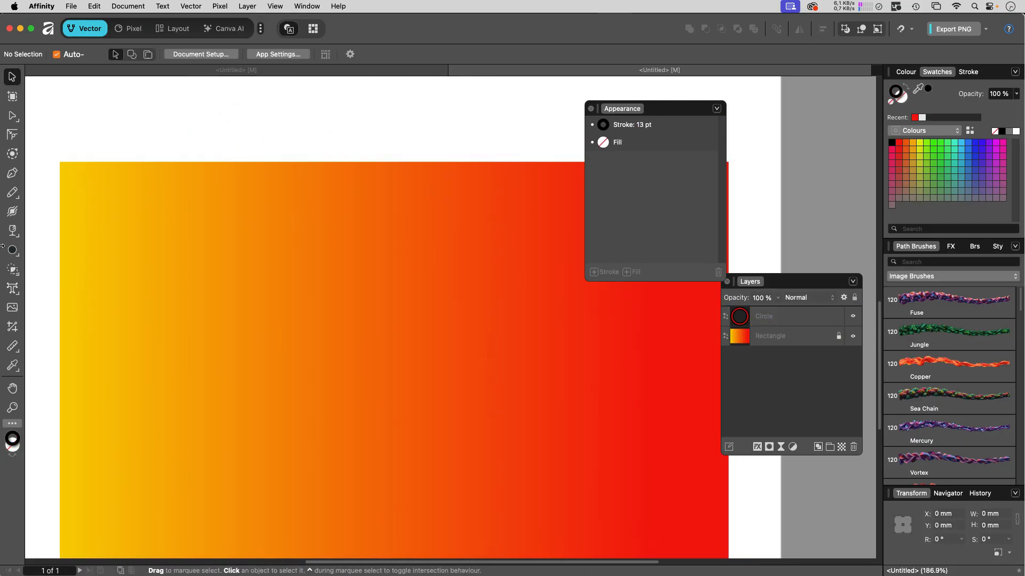
Draw a new circle on the left of the gradient rectangle, keeping its fill blend mode at Normal.
{"action": "left_click", "coordinate": [8, 255]}
{"action": "left_click_drag", "start_coordinate": [260, 263], "coordinate": [400, 403]}
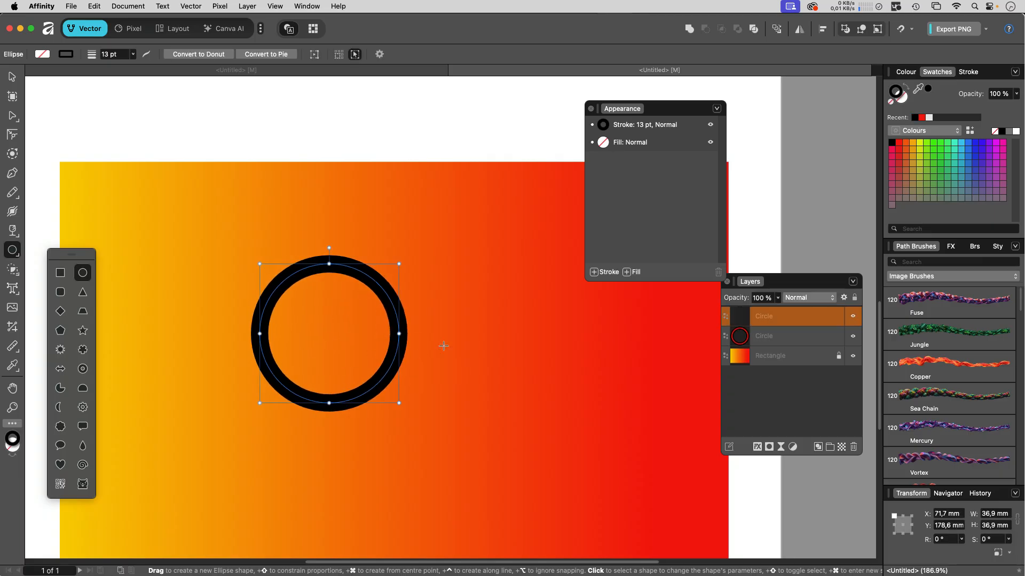
{"action": "left_click", "coordinate": [660, 145]}
{"action": "left_click", "coordinate": [635, 143]}
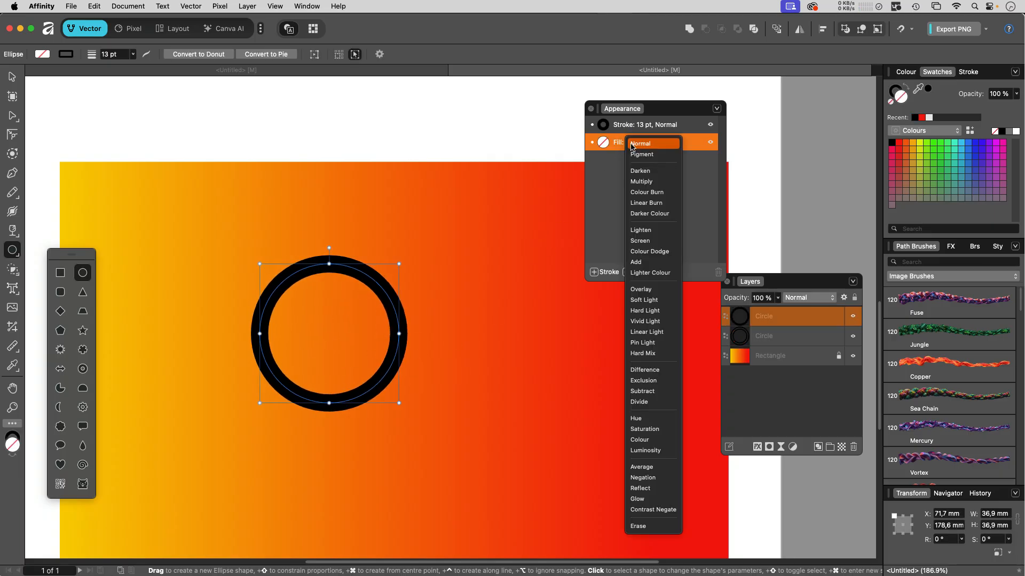
{"action": "left_click", "coordinate": [635, 143]}
{"action": "left_click", "coordinate": [380, 262]}
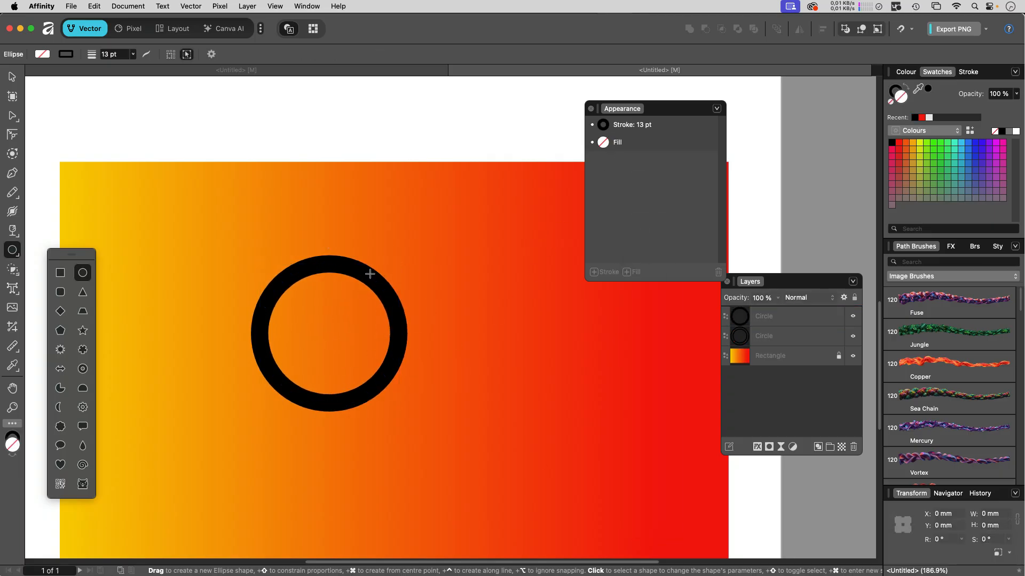
Clone the ring into four overlapping rings, group them, and move the group up and left.
{"action": "key", "text": "v"}
{"action": "mouse_move", "coordinate": [377, 285]}
{"action": "left_mouse_down"}
{"action": "mouse_move", "coordinate": [448, 340]}
{"action": "mouse_move", "coordinate": [347, 261]}
{"action": "left_mouse_up"}
{"action": "mouse_move", "coordinate": [347, 262]}
{"action": "left_mouse_down", "text": "super"}
{"action": "mouse_move", "coordinate": [428, 323]}
{"action": "mouse_move", "coordinate": [532, 366]}
{"action": "mouse_move", "coordinate": [540, 234]}
{"action": "mouse_move", "coordinate": [600, 294]}
{"action": "left_mouse_up", "text": "super"}
{"action": "left_click_drag", "start_coordinate": [190, 117], "coordinate": [652, 530]}
{"action": "key", "text": "super+g"}
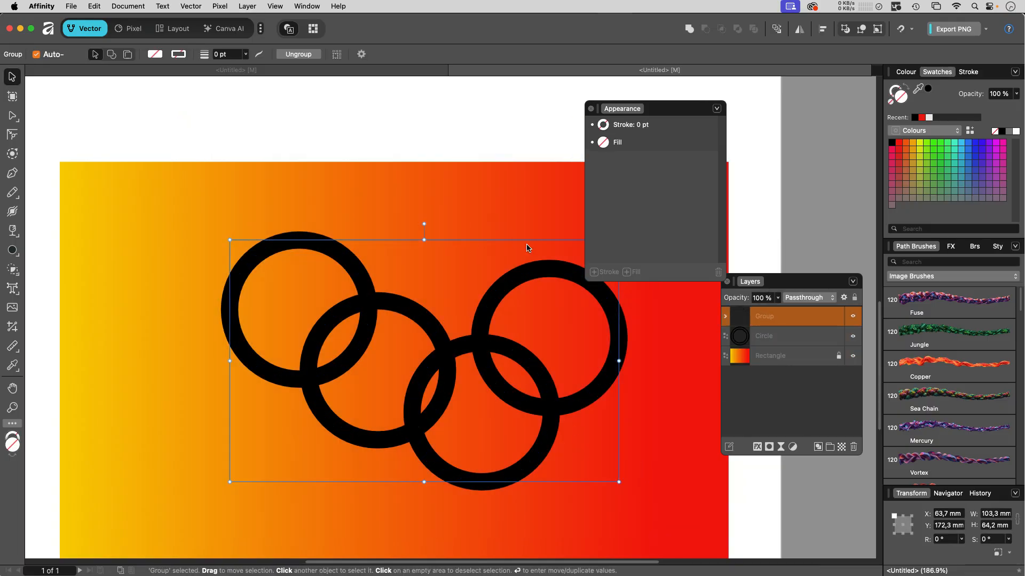
{"action": "left_click_drag", "start_coordinate": [516, 404], "coordinate": [455, 368]}
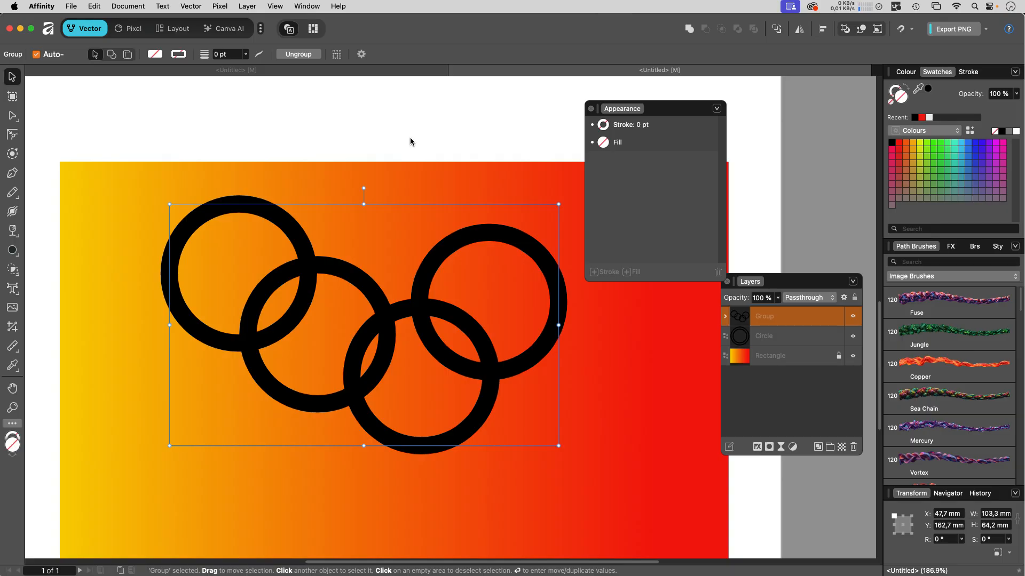
{"action": "left_click_drag", "start_coordinate": [412, 128], "coordinate": [400, 151]}
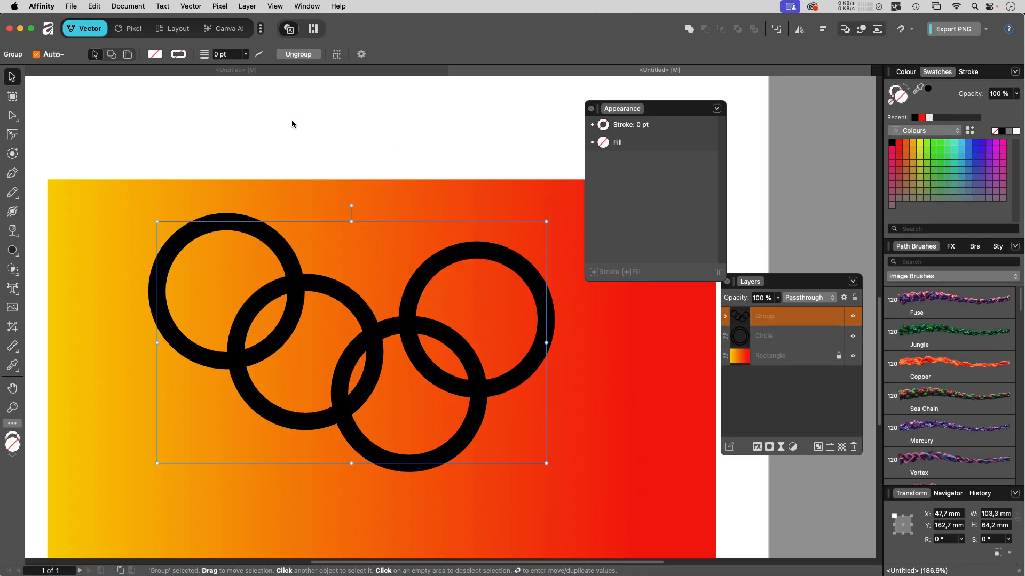
Export the document to the Desktop as Untitled.eps using EPS (for export), then call up Open.
{"action": "left_click", "coordinate": [69, 7]}
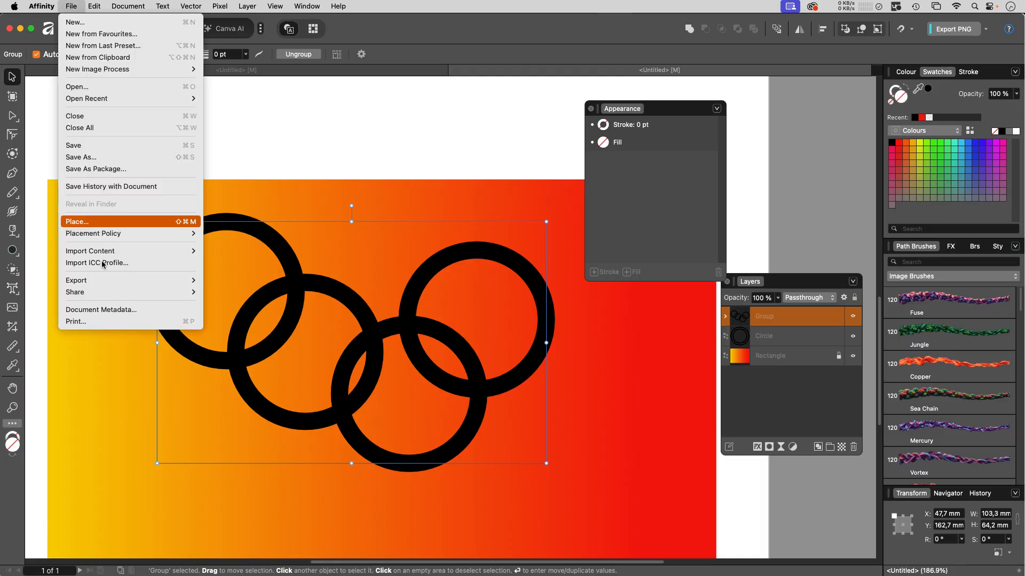
{"action": "mouse_move", "coordinate": [104, 280]}
{"action": "left_click", "coordinate": [221, 281]}
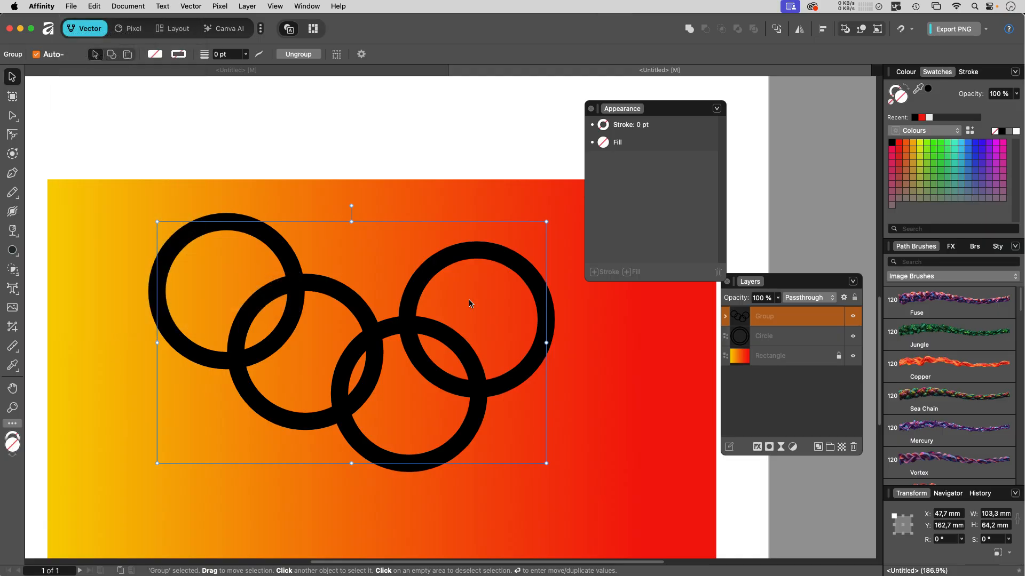
{"action": "left_click", "coordinate": [328, 332]}
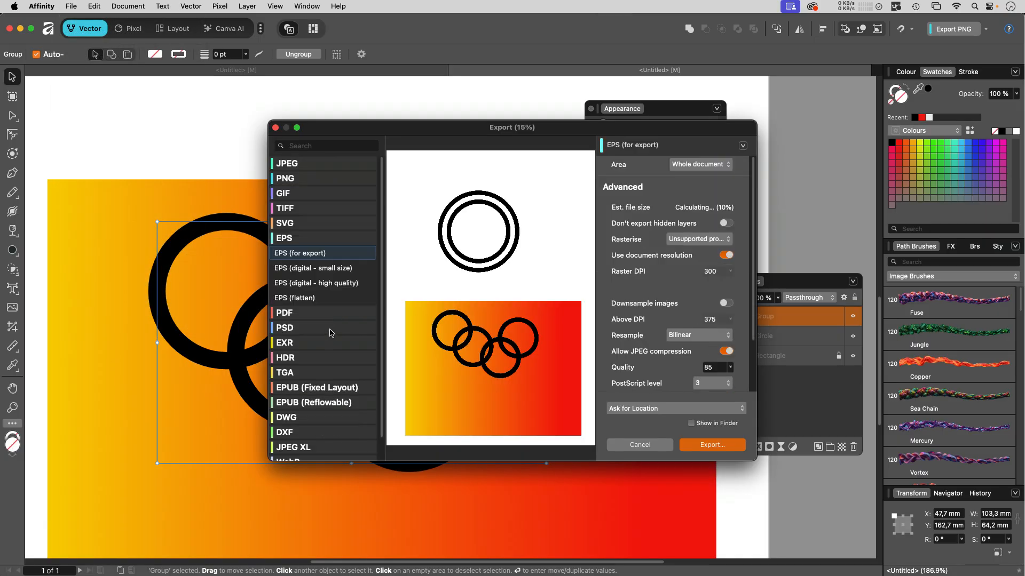
{"action": "left_click", "coordinate": [713, 445]}
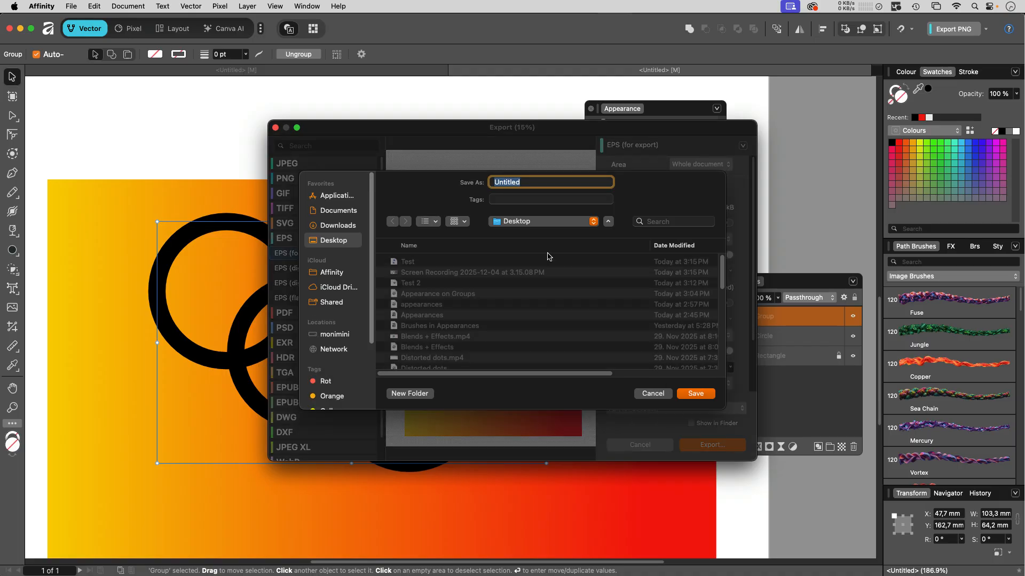
{"action": "key", "text": "Return"}
{"action": "key", "text": "super+o"}
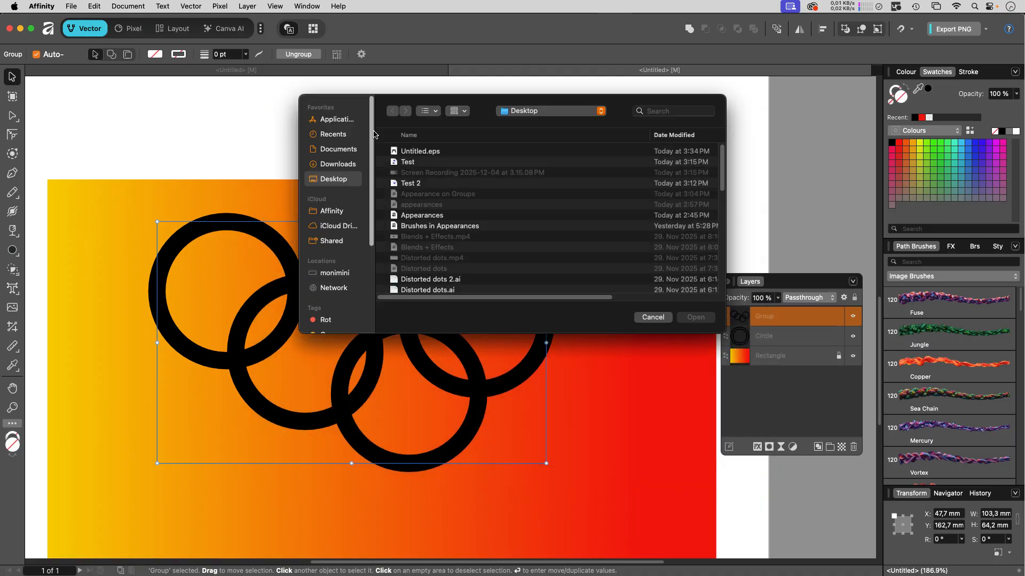
Open Untitled.eps and select the double ring to confirm it came in as a 973×973 image.
{"action": "left_click", "coordinate": [437, 152]}
{"action": "left_click", "coordinate": [695, 317]}
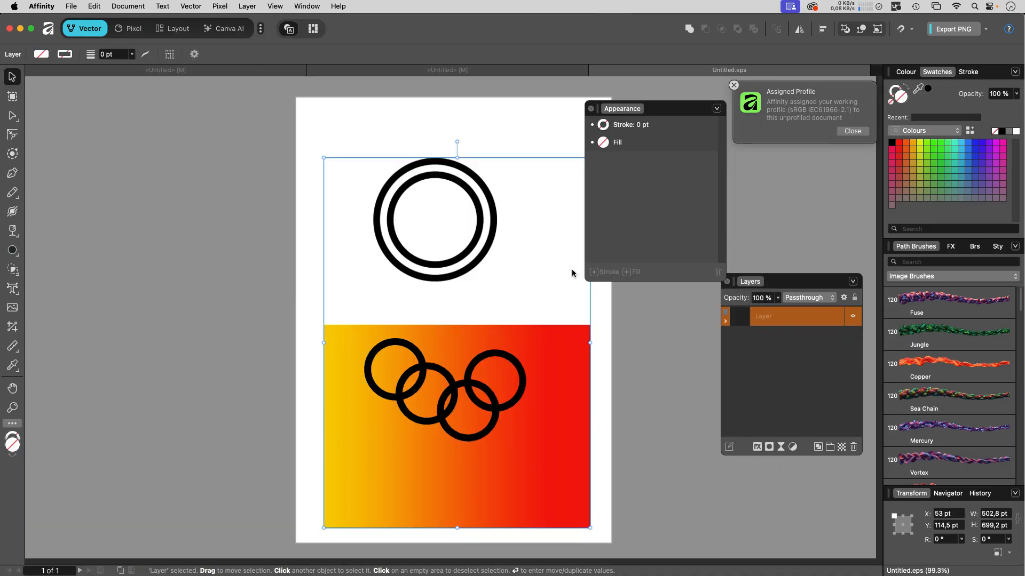
{"action": "left_click", "coordinate": [441, 177]}
{"action": "left_click", "coordinate": [443, 178]}
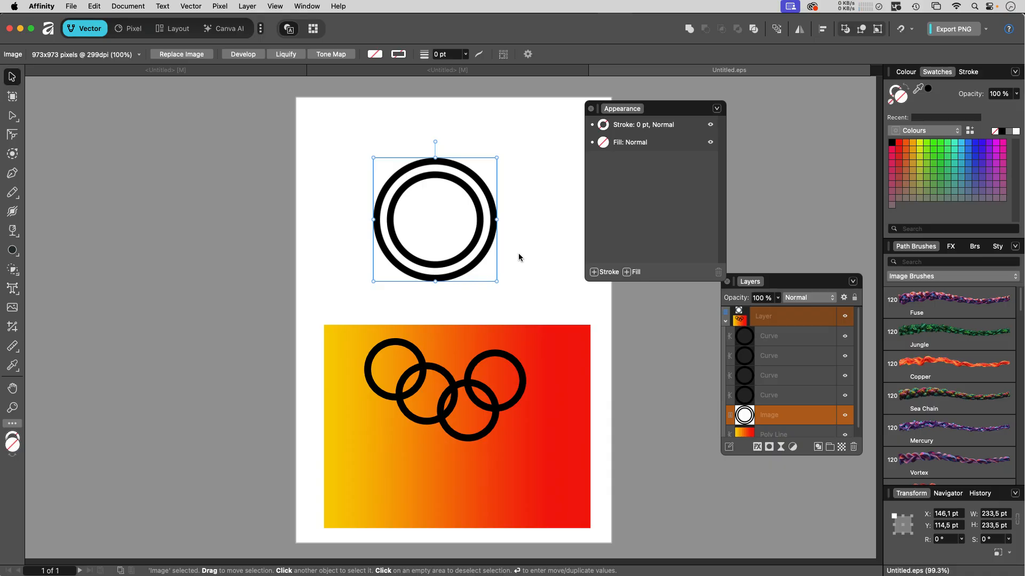
{"action": "scroll", "coordinate": [523, 255], "scroll_direction": "right", "scroll_amount": 5}
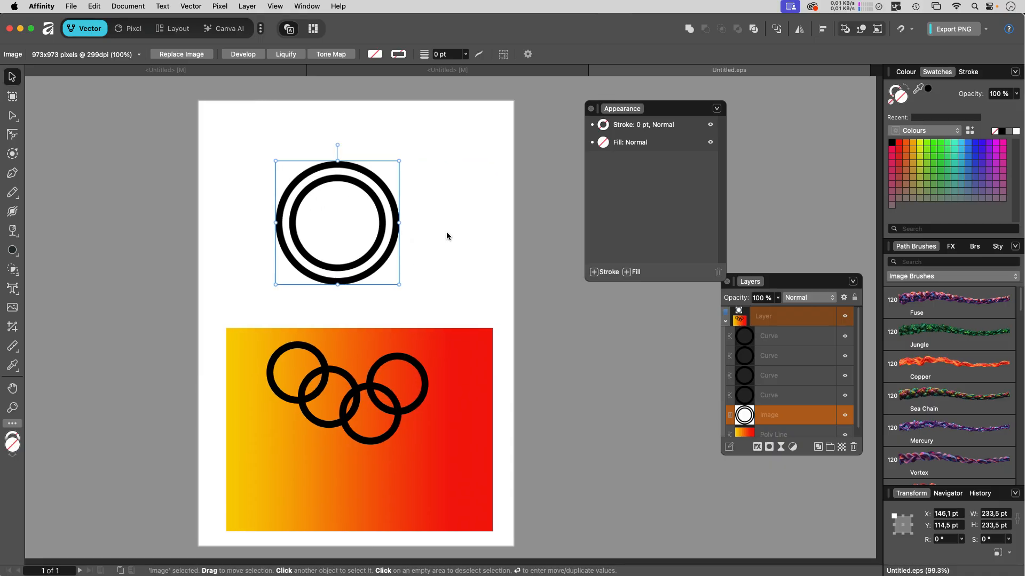